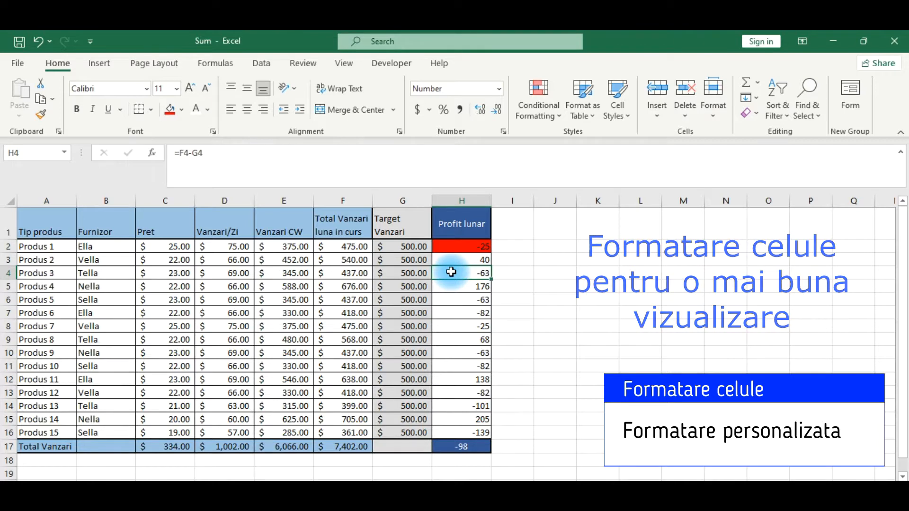
- Fill the negative Profit lunar cells H4 and H6 with red
click(168, 109)
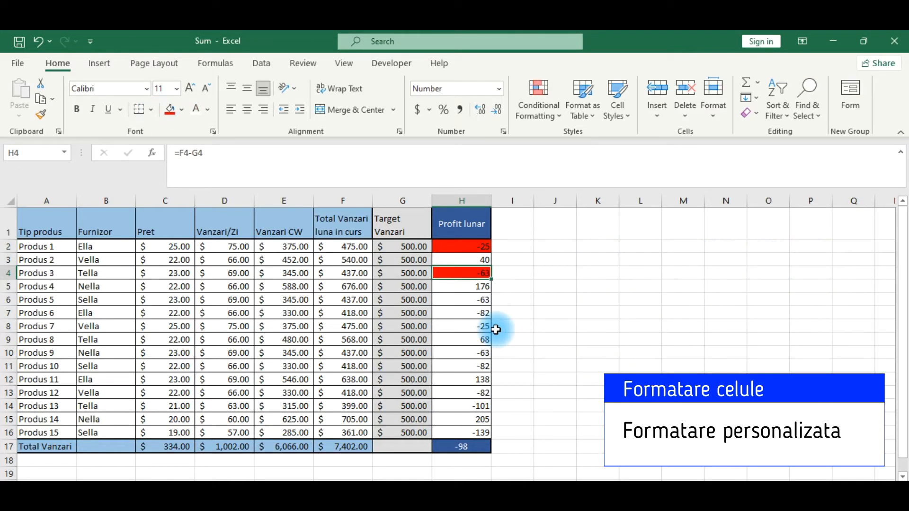
click(478, 300)
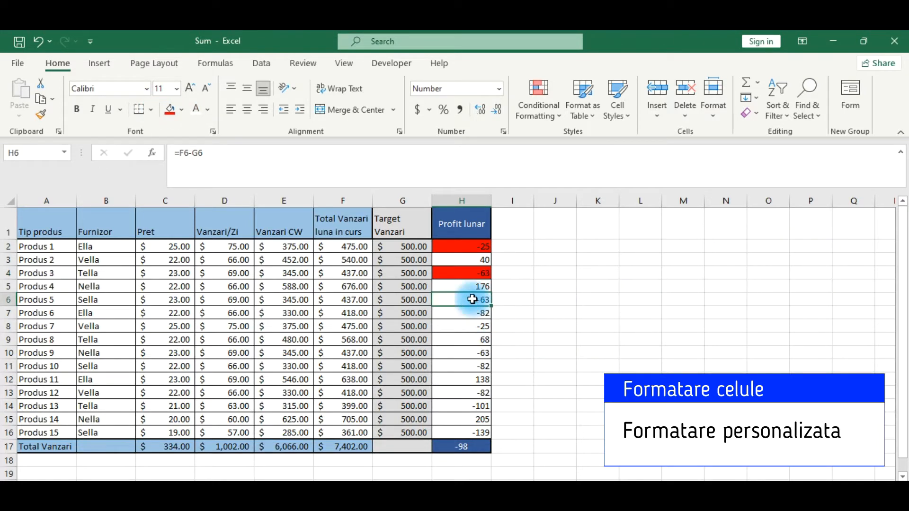
click(169, 110)
- Fill the positive Profit lunar cells H3 and H5 with the standard green colour
click(473, 259)
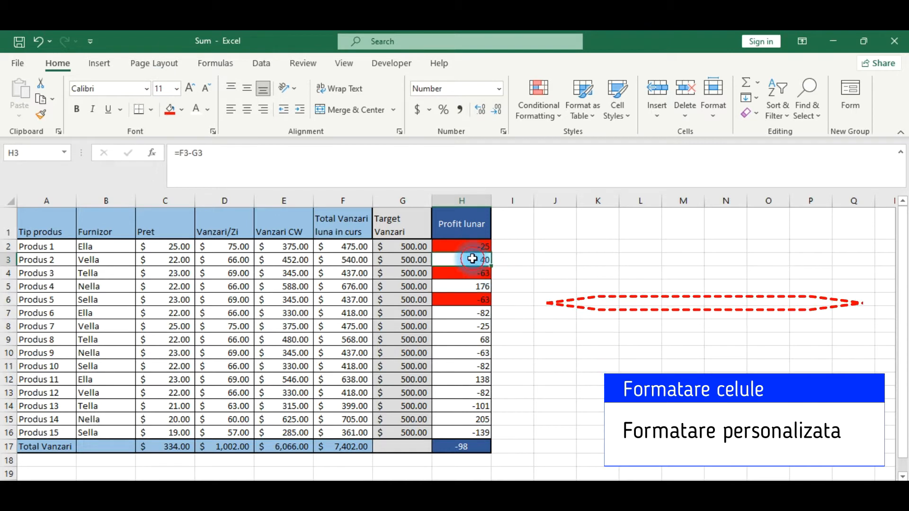
click(183, 110)
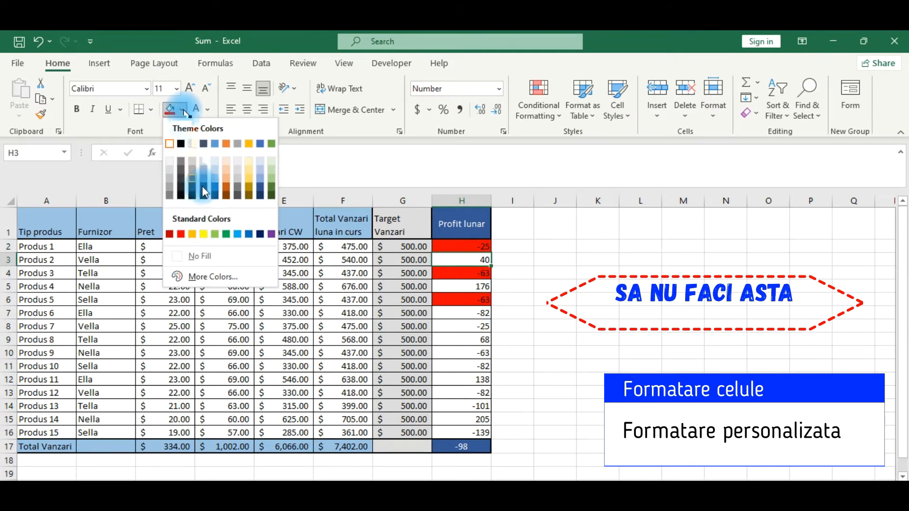
click(224, 233)
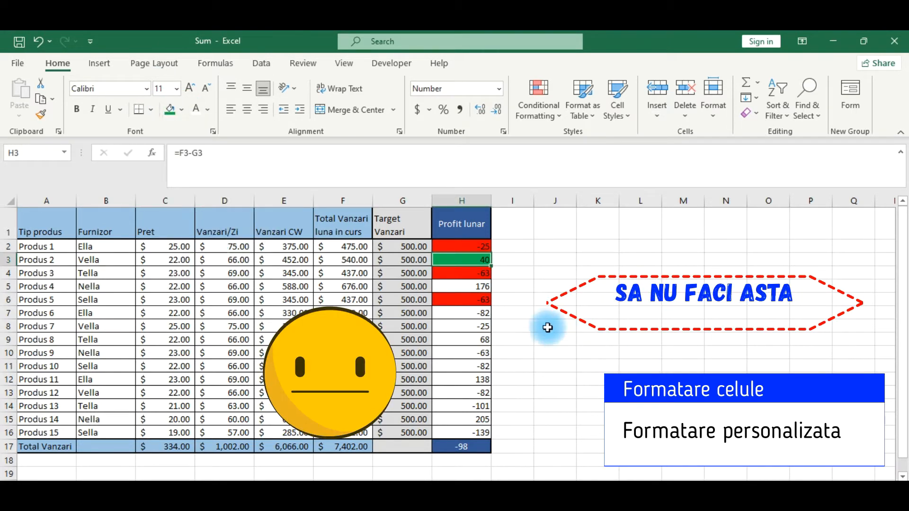
click(478, 287)
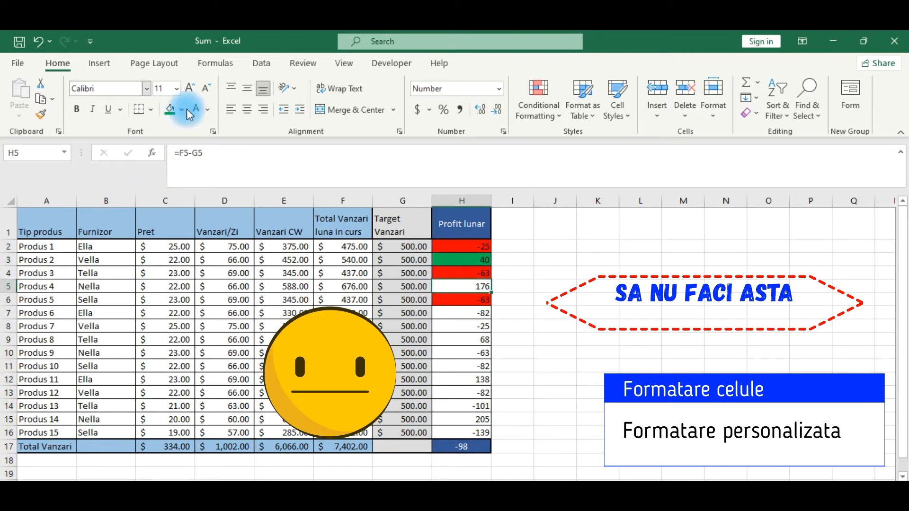
click(172, 113)
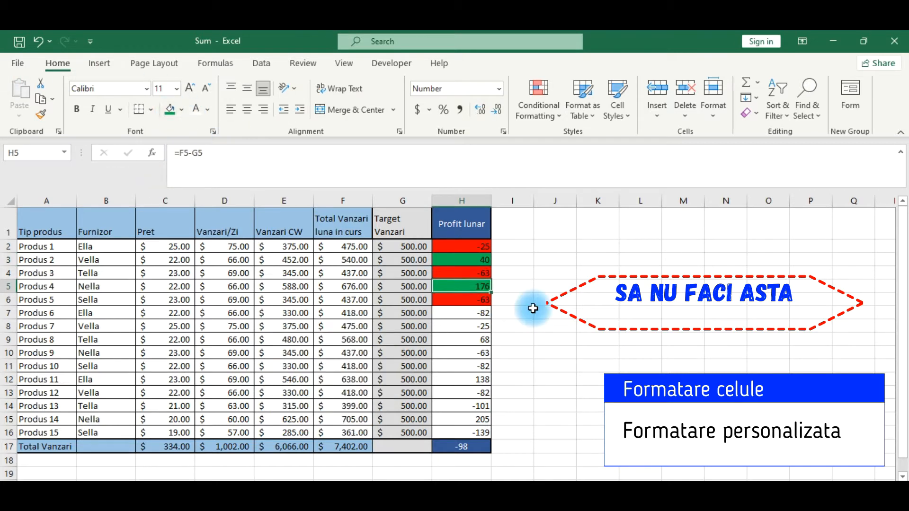
- Copy the unfilled formatting of cell H7 onto H2:H6 with Format Painter to remove the red and green fills
click(479, 314)
click(42, 114)
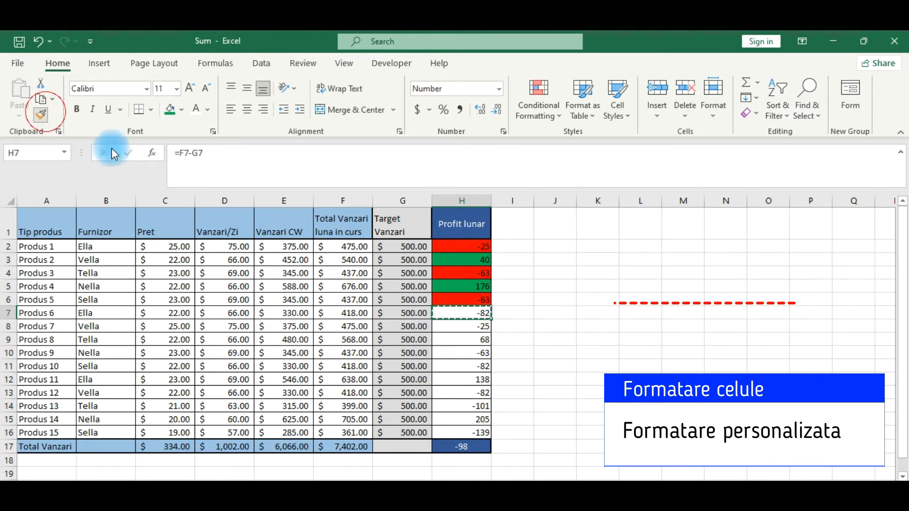
drag(468, 251, 465, 299)
click(598, 311)
- Start a custom number format for H2:H16, replacing the existing code with the positive-value section "[Green]0 $ ▲"
drag(479, 250, 478, 443)
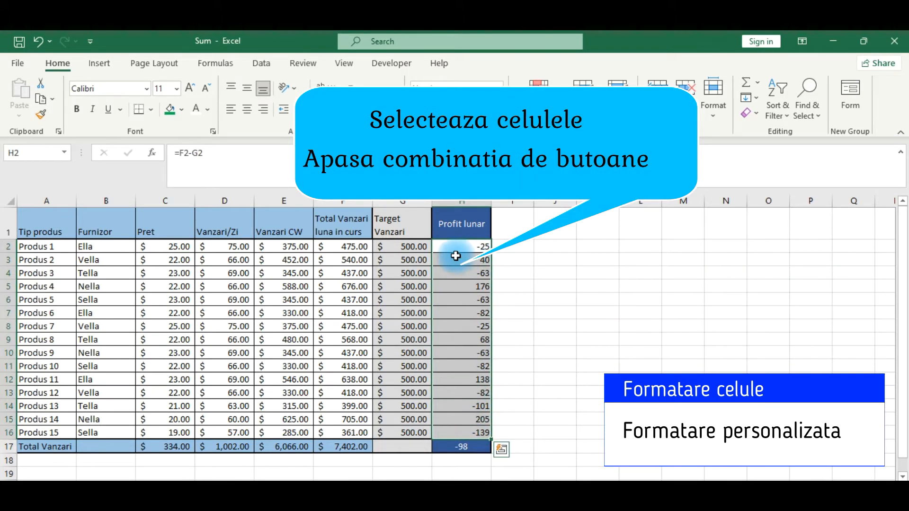
key(alt)
key(o)
key(e)
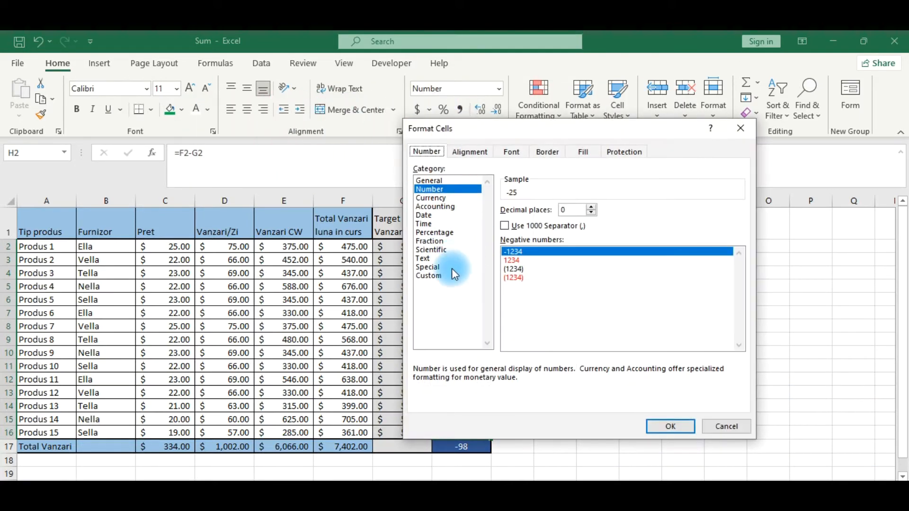
click(440, 280)
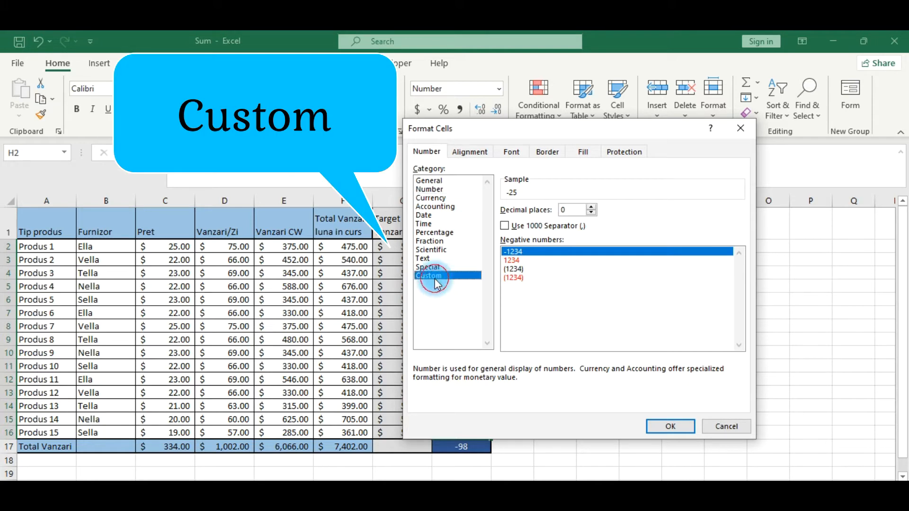
double_click(558, 216)
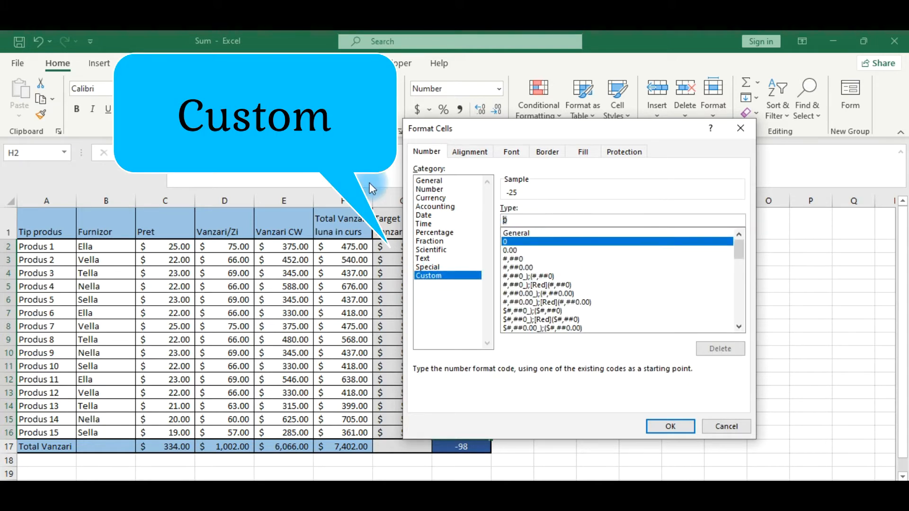
key(BackSpace)
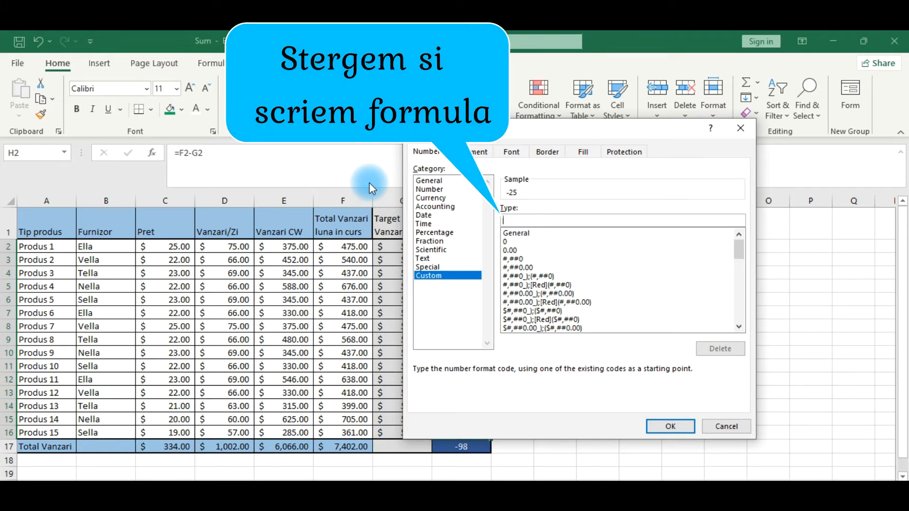
text([Green]0 $)
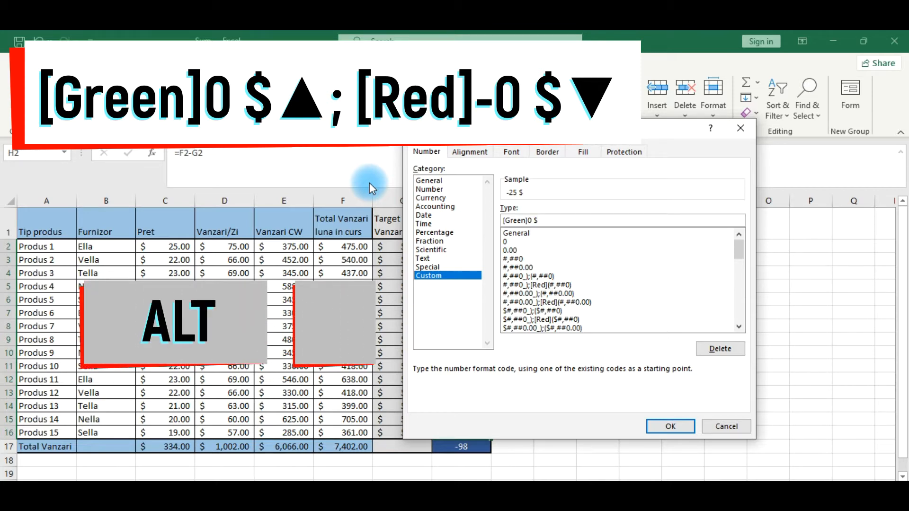
text(▲)
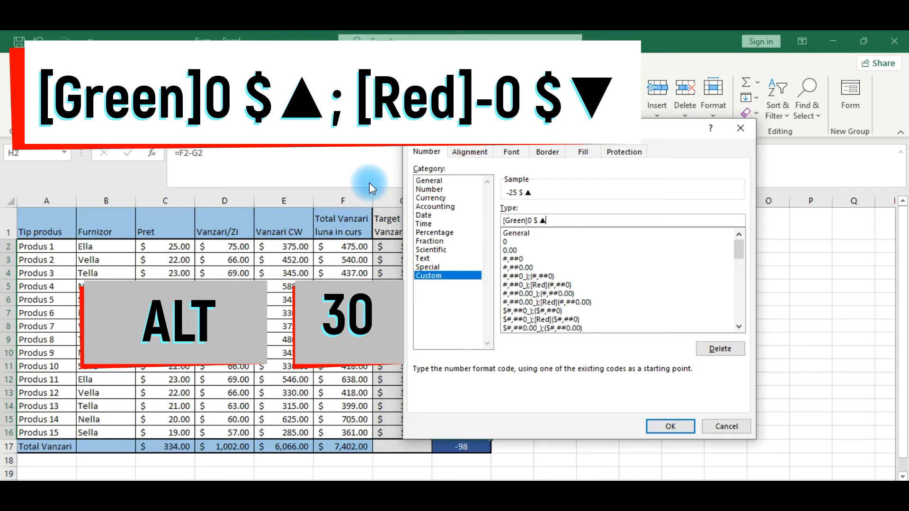
- Add the negative-value section "; [Red]-0 $ ▼" to the custom format code and apply it to H2:H16
text(;)
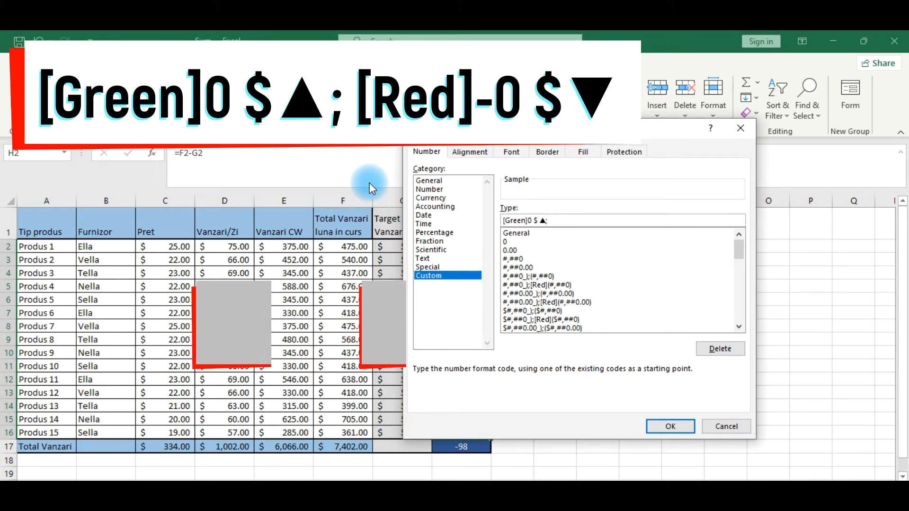
key(BackSpace)
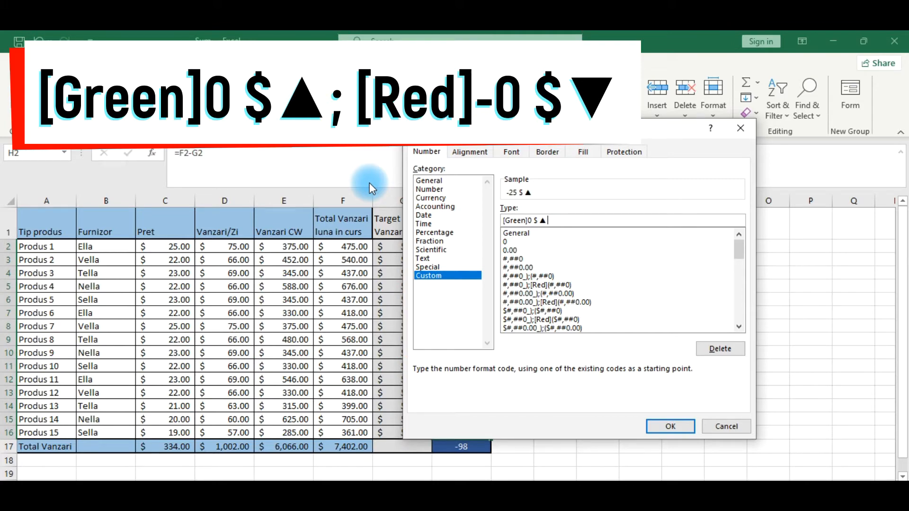
text(;)
text($)
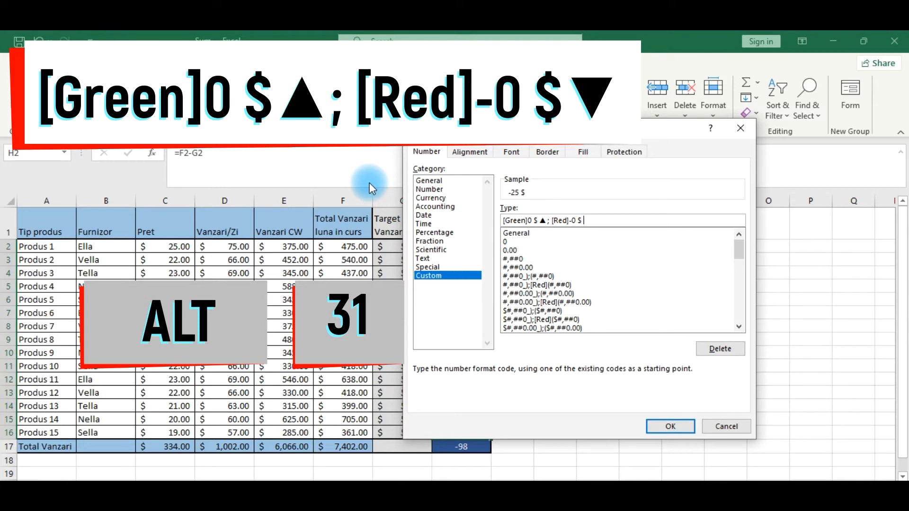
text(▼)
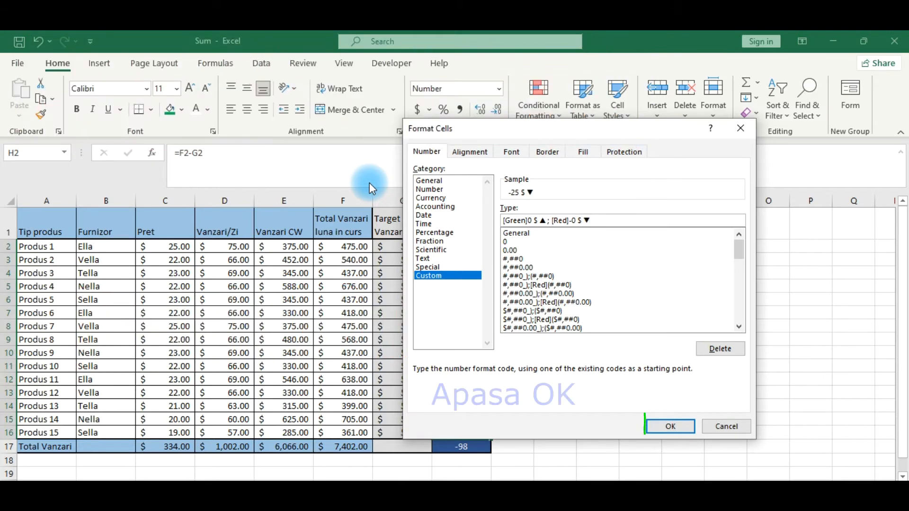
click(670, 427)
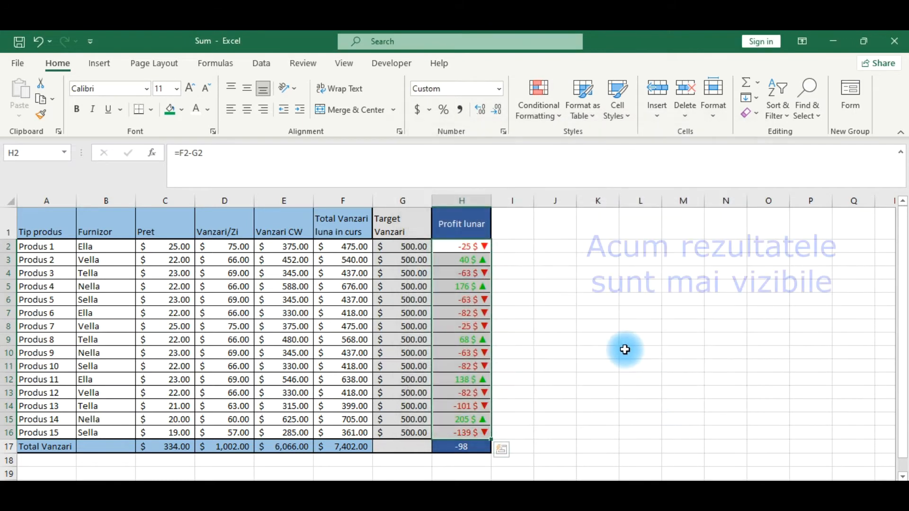
click(599, 337)
click(479, 287)
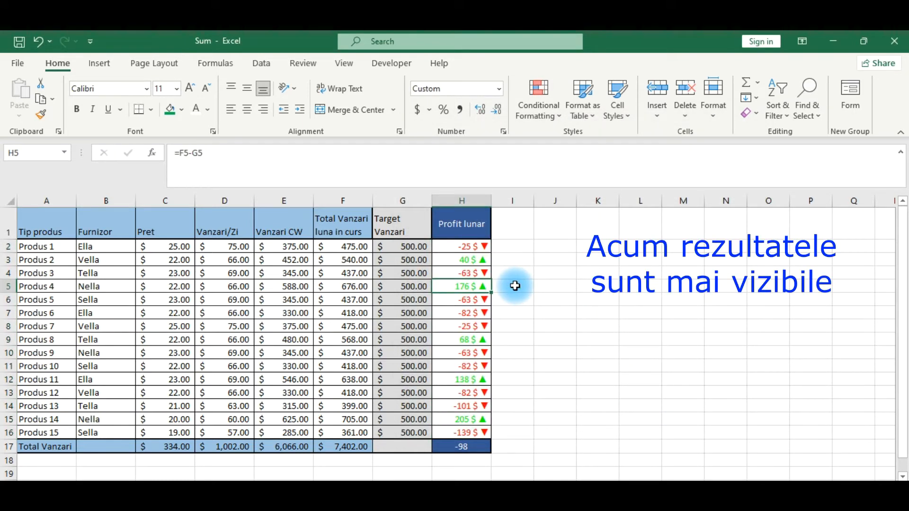
click(476, 259)
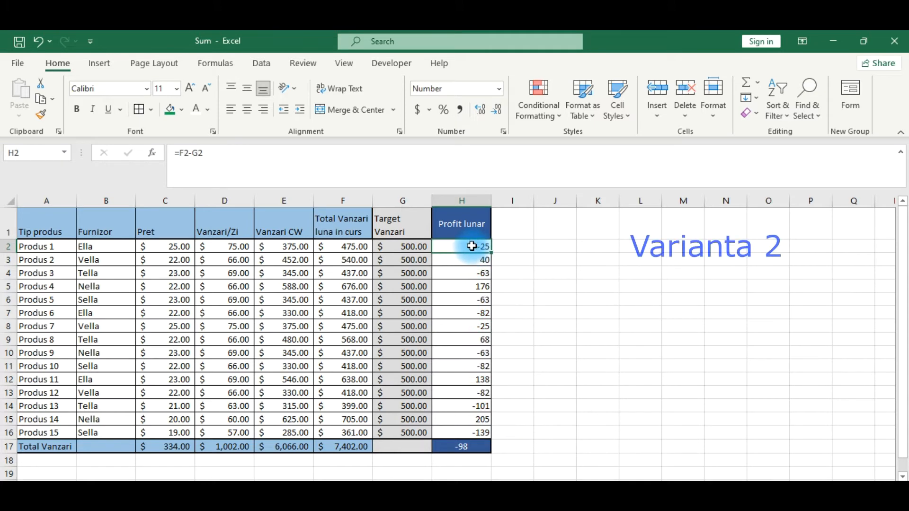
- Start a custom number format for H2:H16, replacing the existing code with "[Green] 0 $ " followed by a thumbs-up emoji
drag(473, 244, 463, 427)
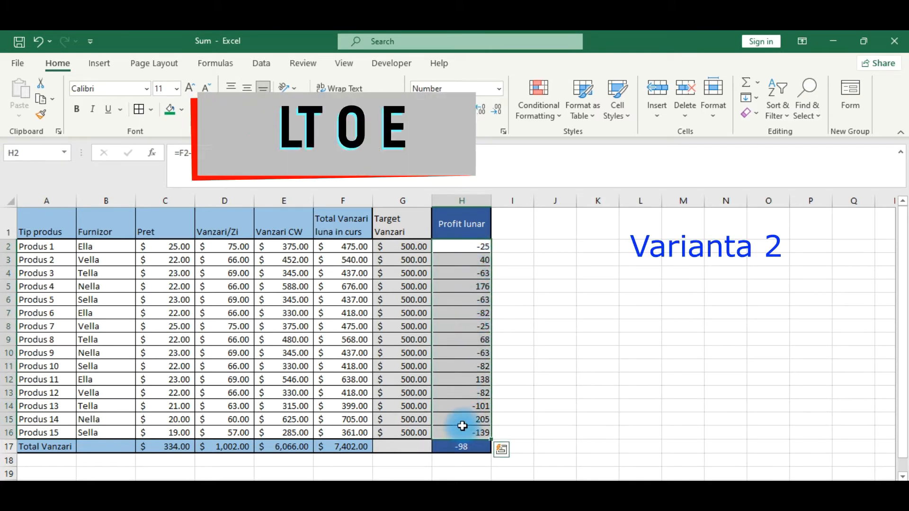
key(alt+o)
key(e)
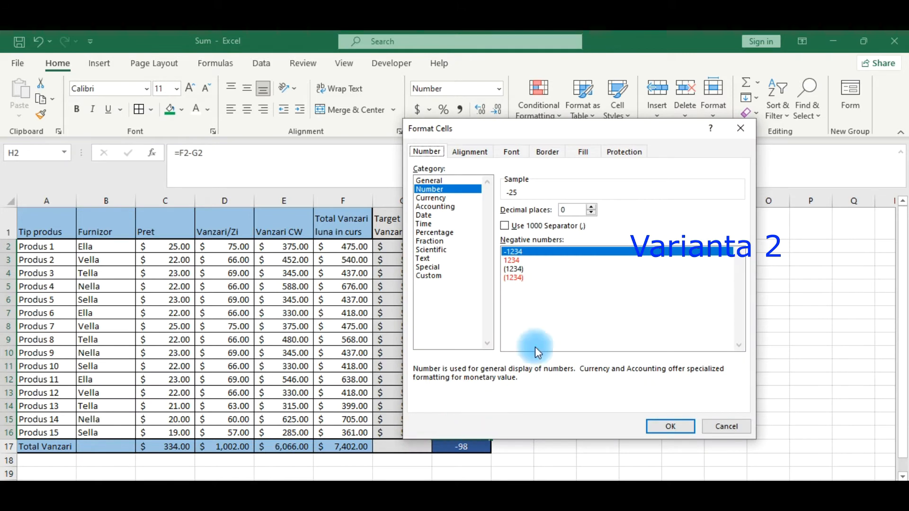
click(436, 275)
click(560, 221)
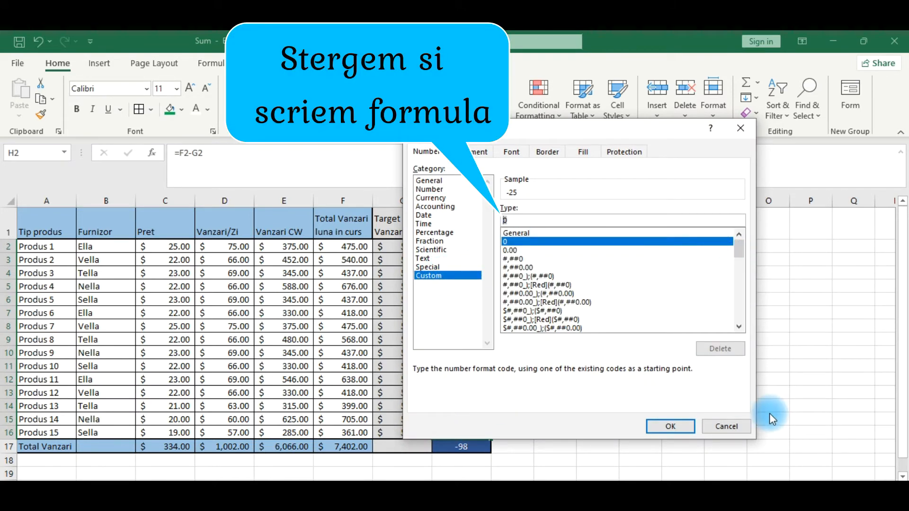
key(Delete)
text([Green] 0 $)
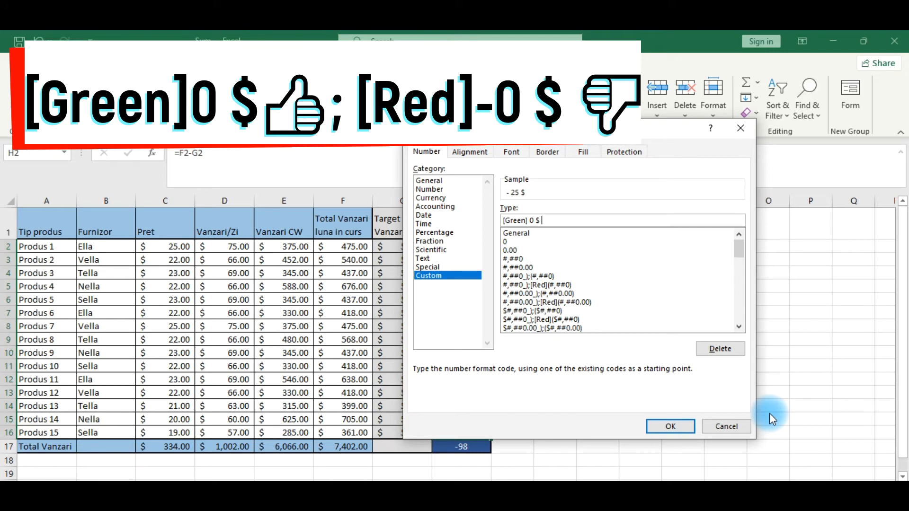
key(super+period)
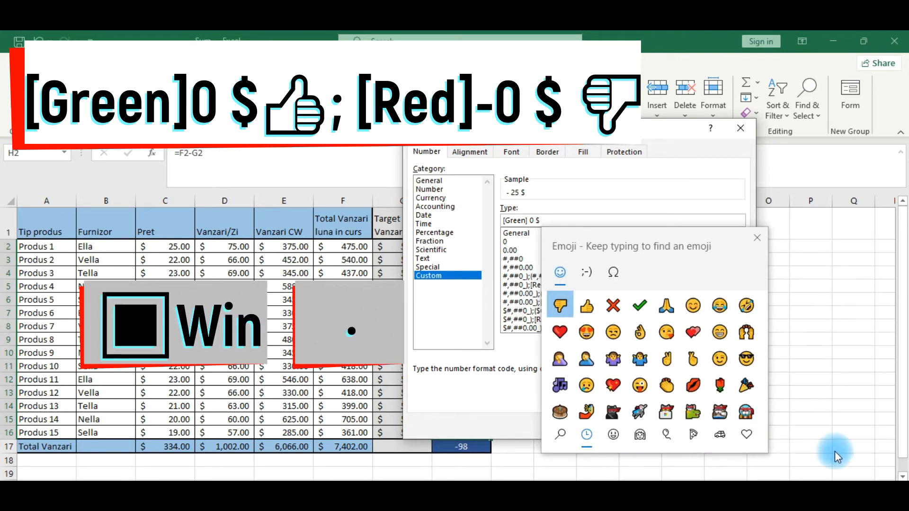
click(587, 307)
click(636, 220)
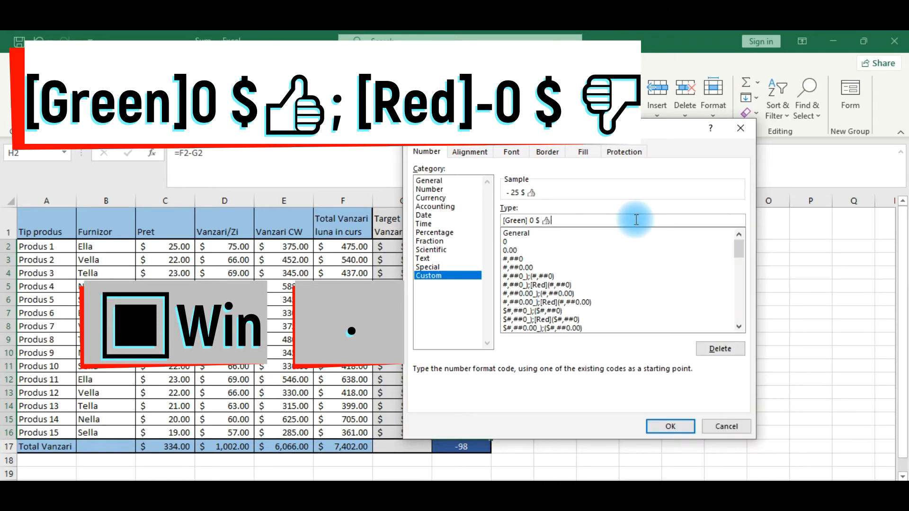
- Add the negative-value section "; [Red] -0 $ " with a thumbs-down emoji to the format code and apply it to H2:H16
text(;)
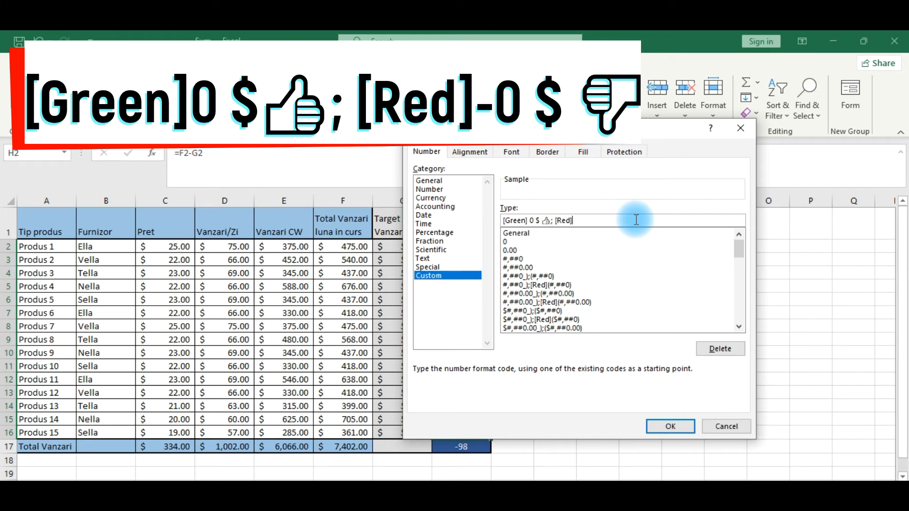
text([Red] -0)
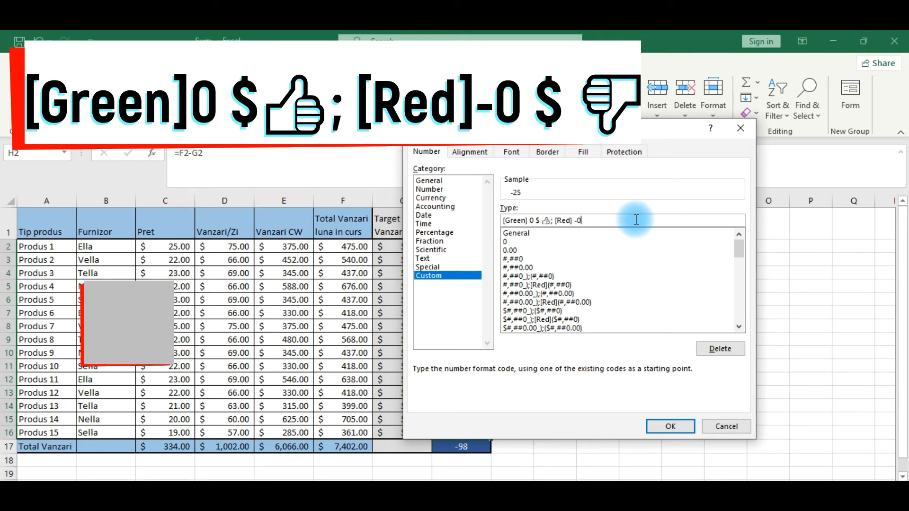
text( $)
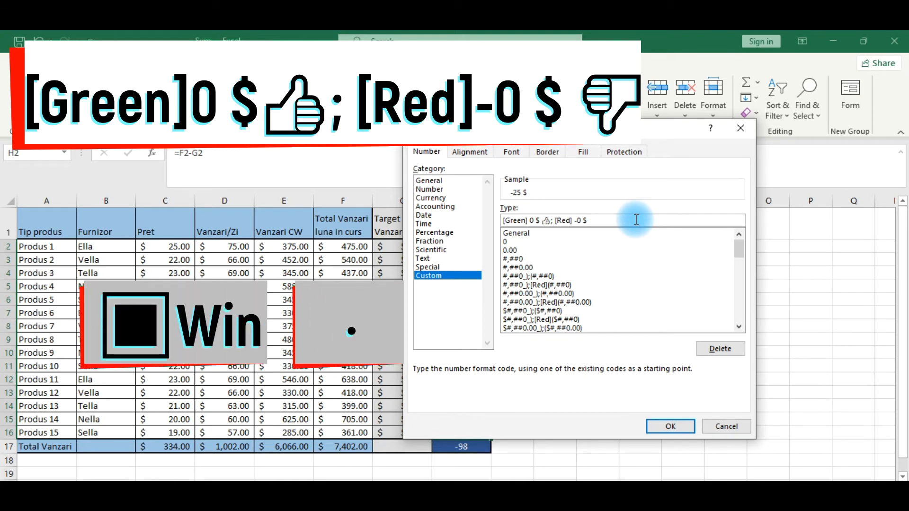
key(super+period)
click(586, 306)
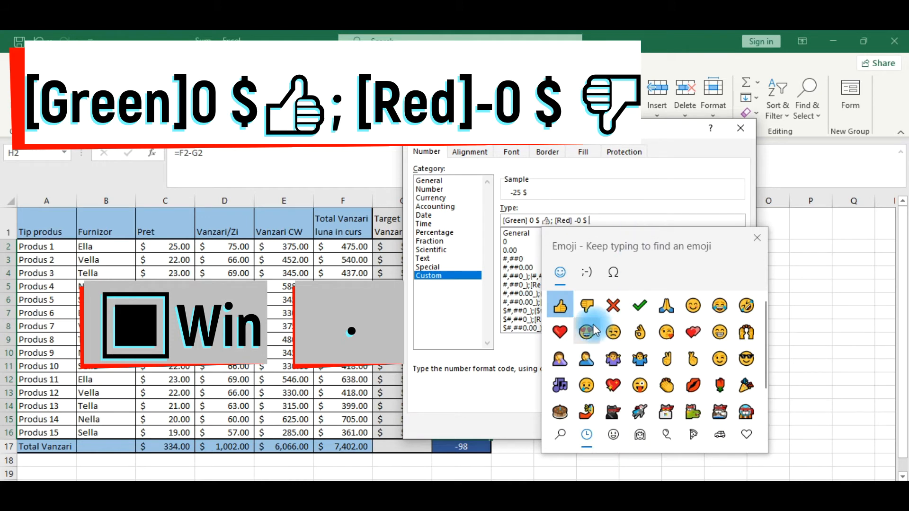
click(638, 181)
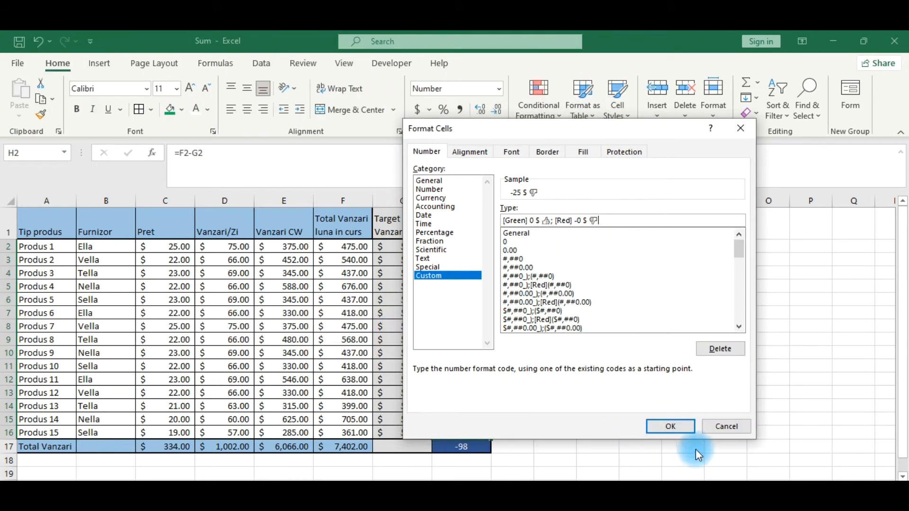
click(671, 427)
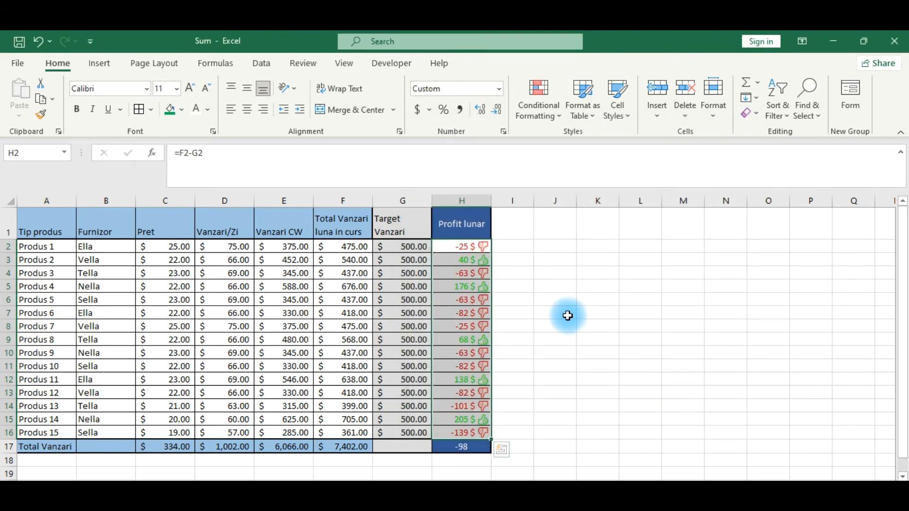
click(480, 287)
click(477, 262)
click(476, 247)
click(495, 287)
click(540, 282)
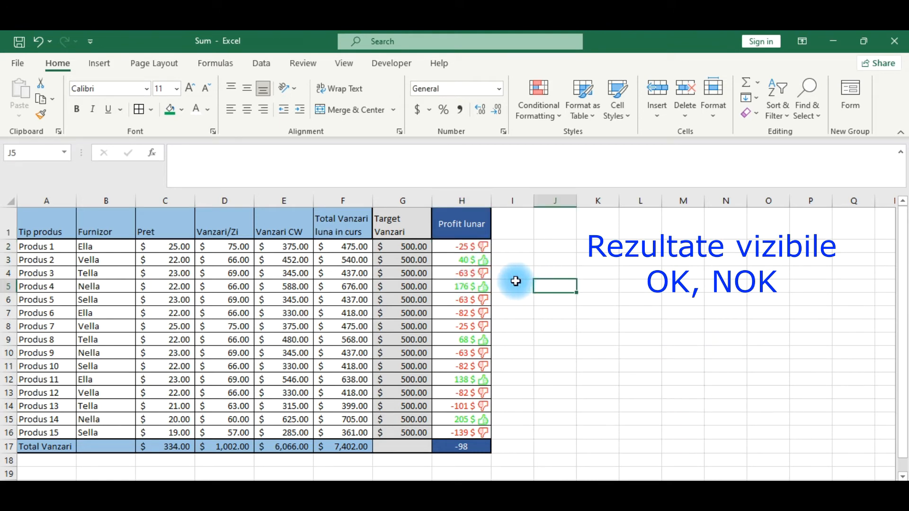
click(483, 282)
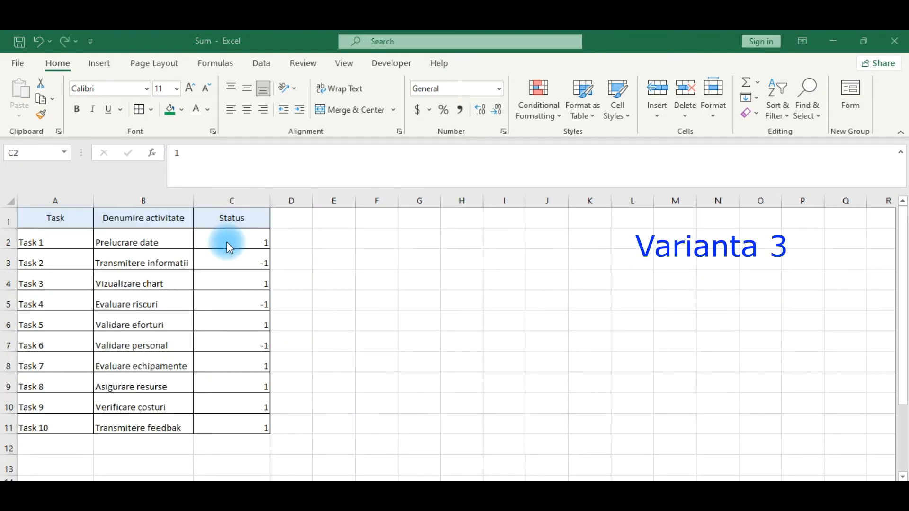
- Start a custom number format for the Status values in C2:C11, clearing the existing General code
key(ctrl+shift+Down)
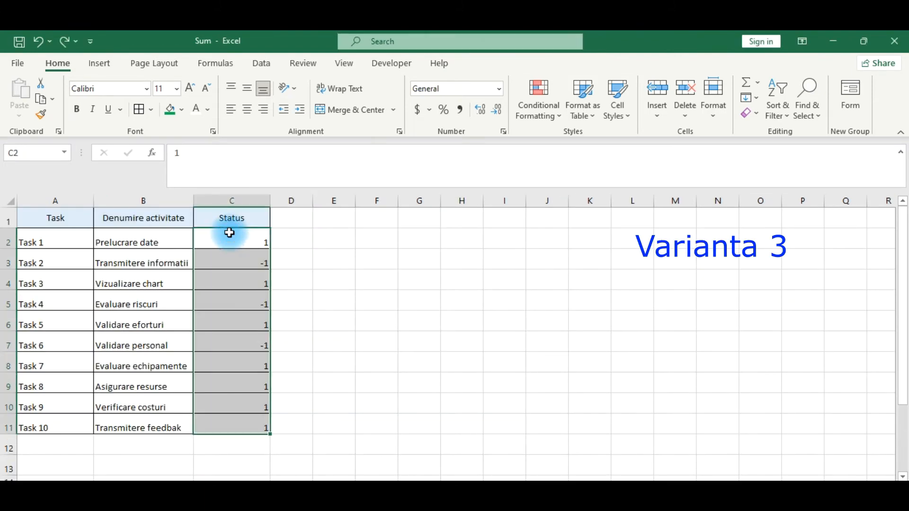
key(alt)
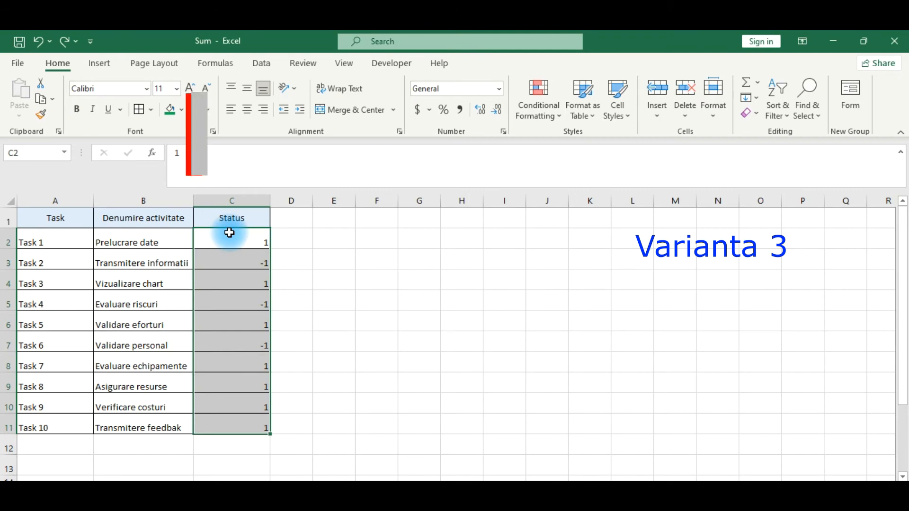
key(o)
key(e)
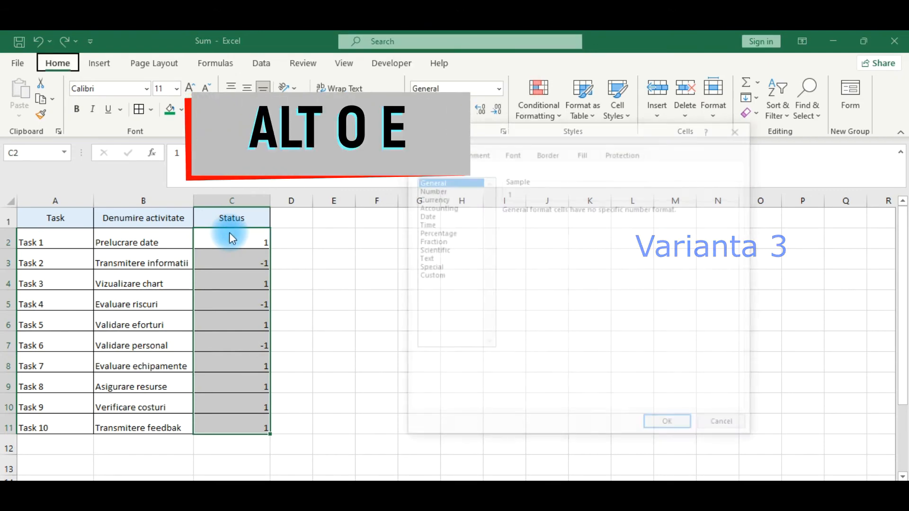
click(439, 278)
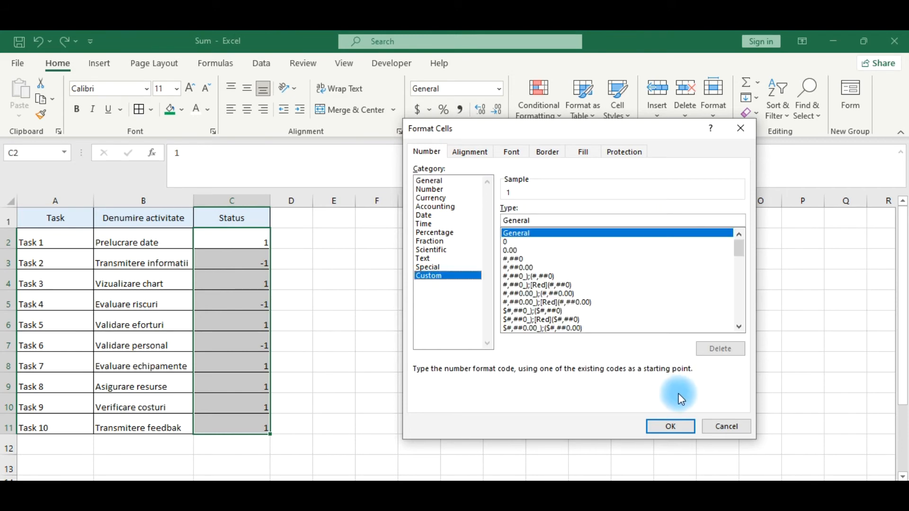
double_click(546, 218)
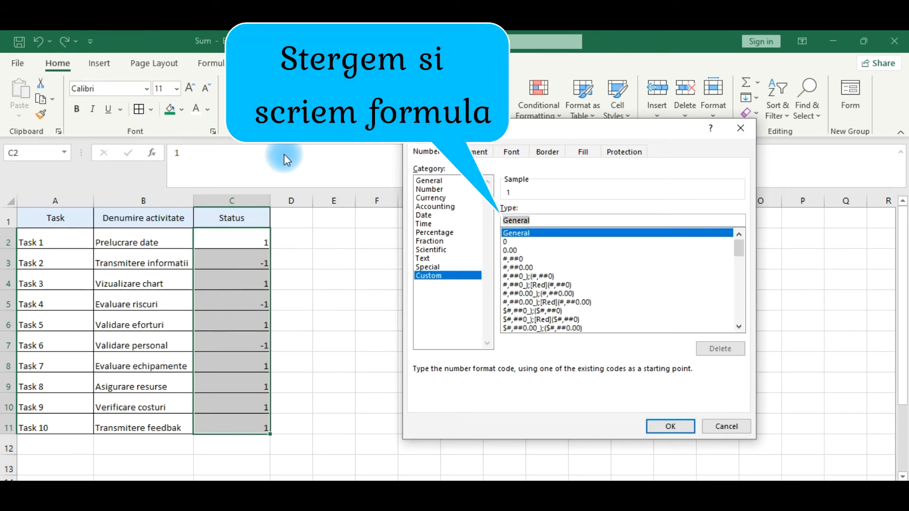
key(BackSpace)
- Enter the positive-value section of the format code as "[Green]" followed by a check mark emoji and the quoted text "Finalizat"
text([G)
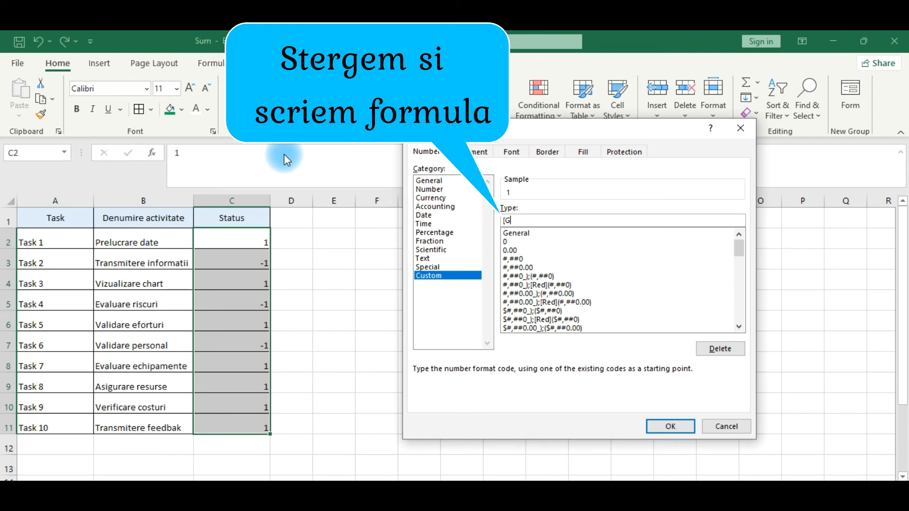
text(reen)
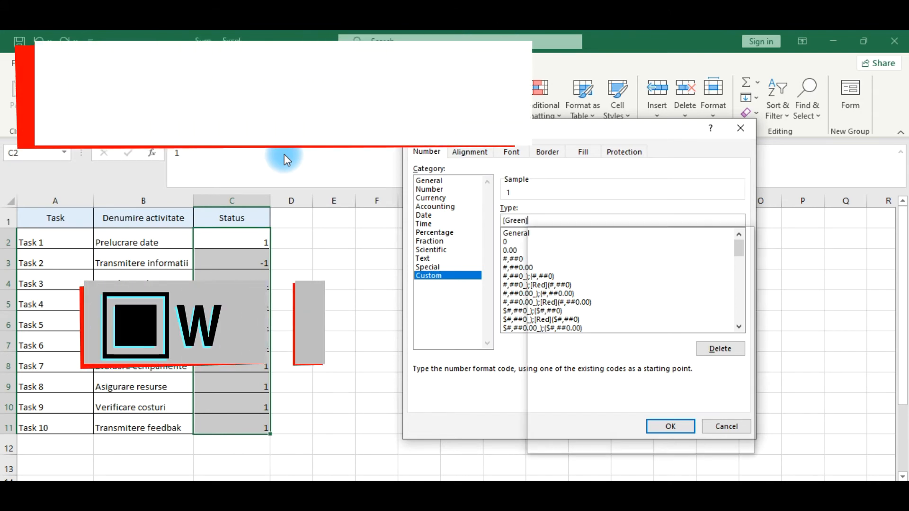
key(super+period)
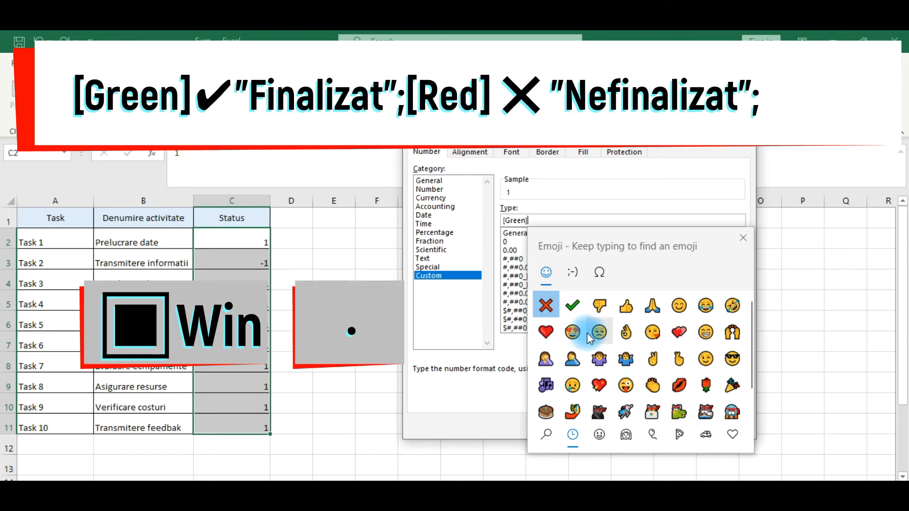
click(574, 303)
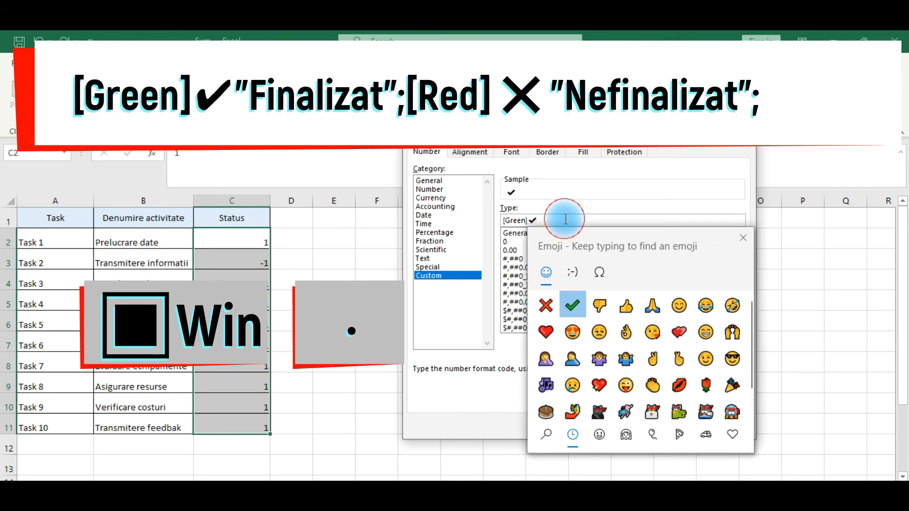
click(566, 219)
text("Finalizat)
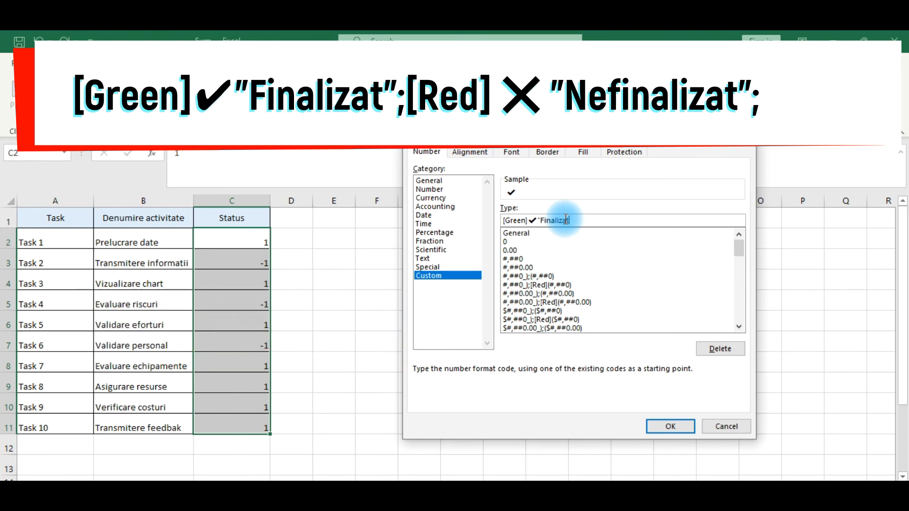
- Add the negative-value section ";[Red]" with a cross mark emoji and the quoted text "Nefinalizat", and apply the format to C2:C11
text(";[Red)
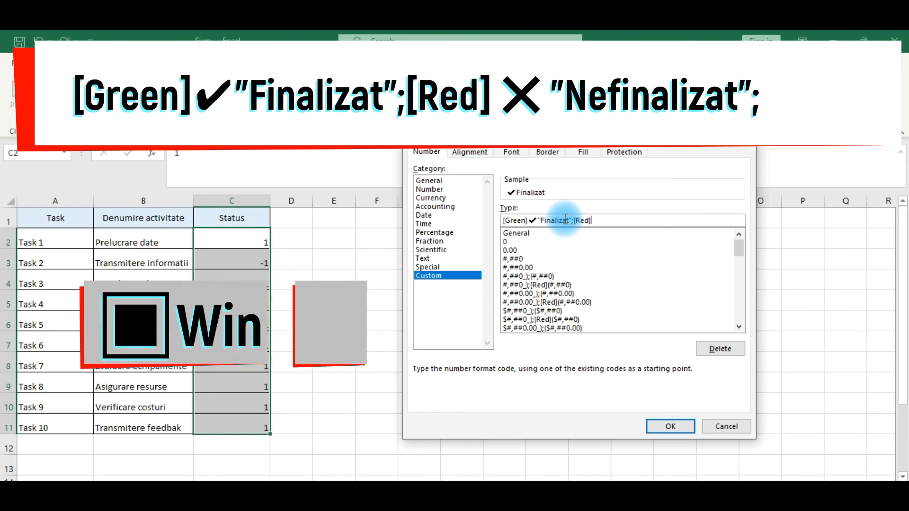
key(super+period)
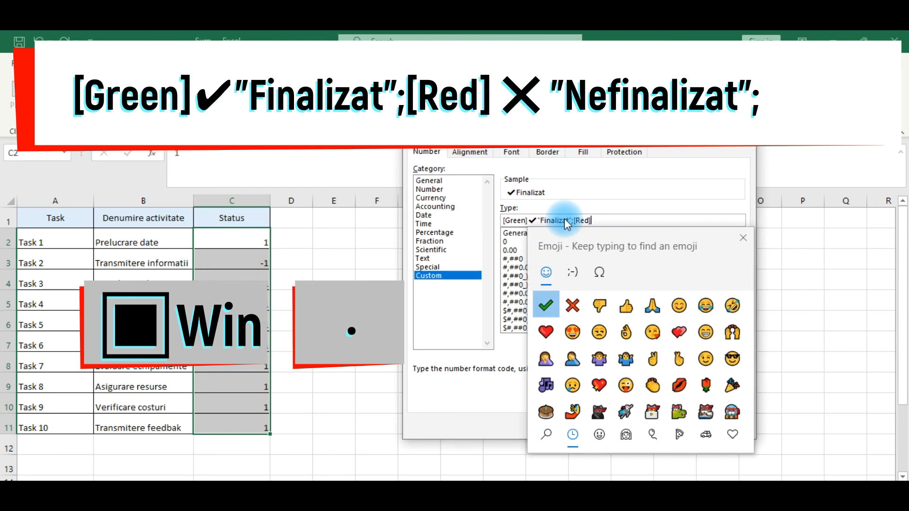
click(567, 303)
click(662, 222)
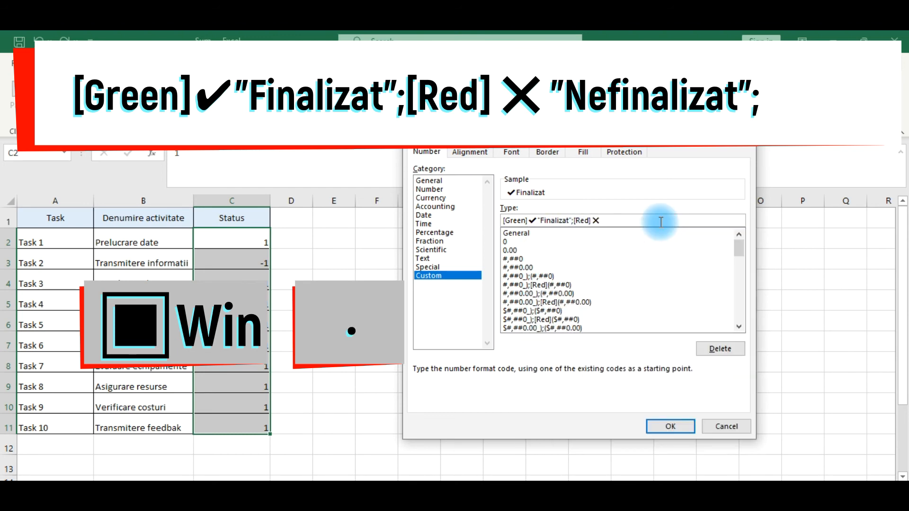
text("Ne)
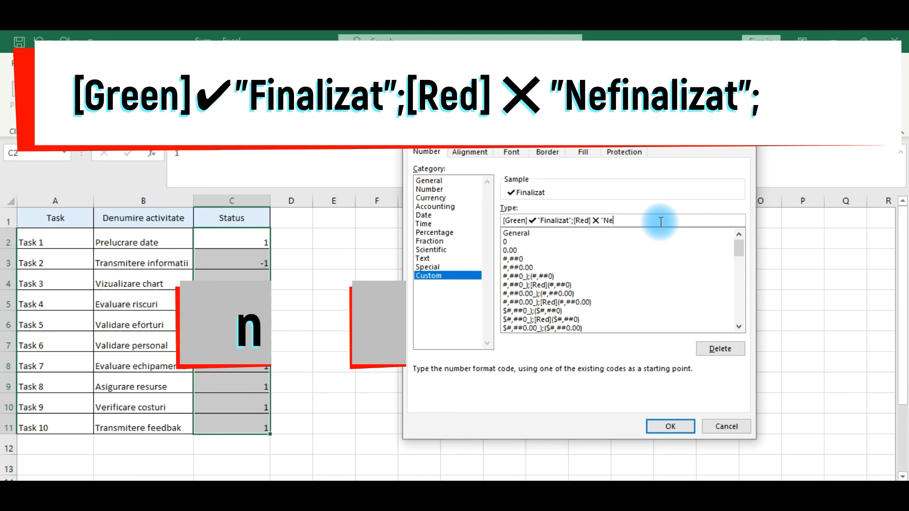
text(finali)
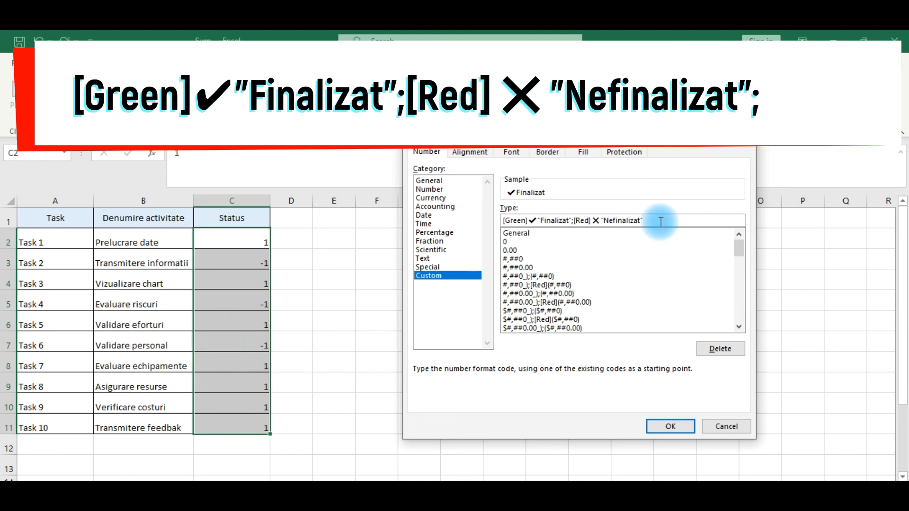
text(zat")
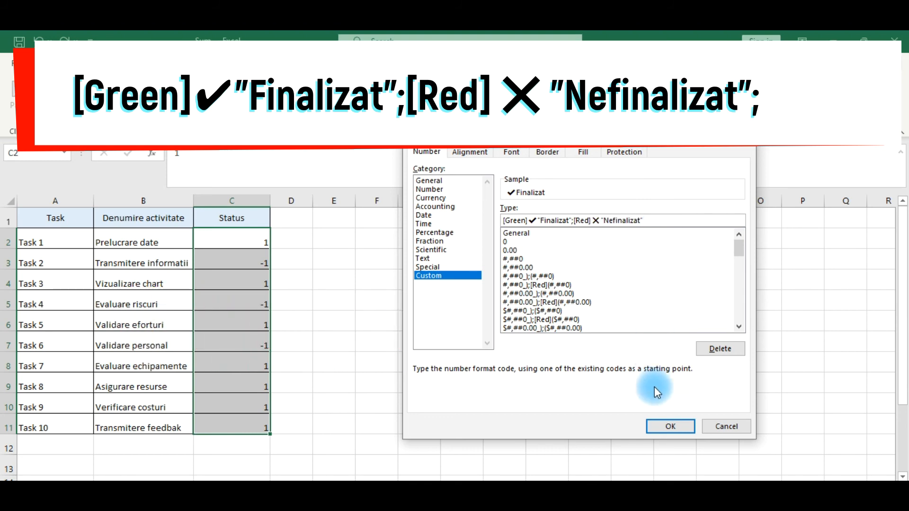
click(662, 425)
click(294, 258)
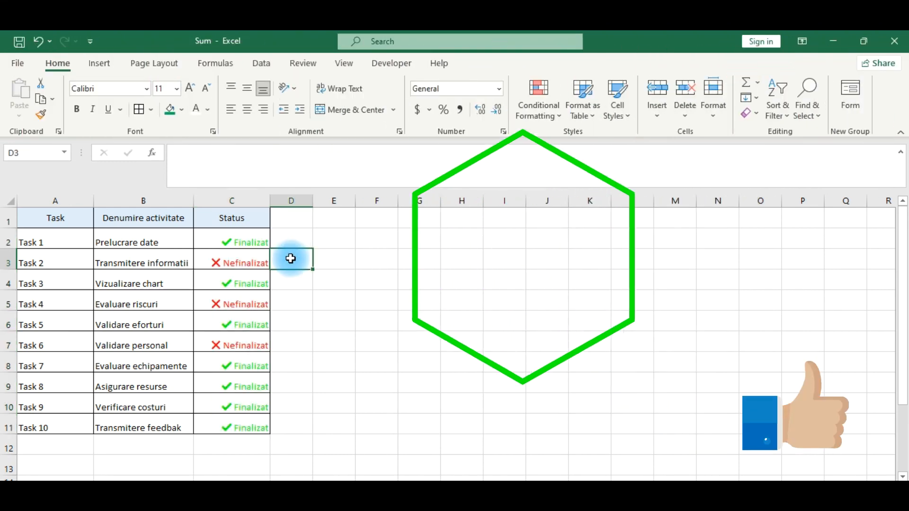
- Set the Status value of Task 1 to -1 and that of Task 4 to 1
click(256, 244)
text(-1)
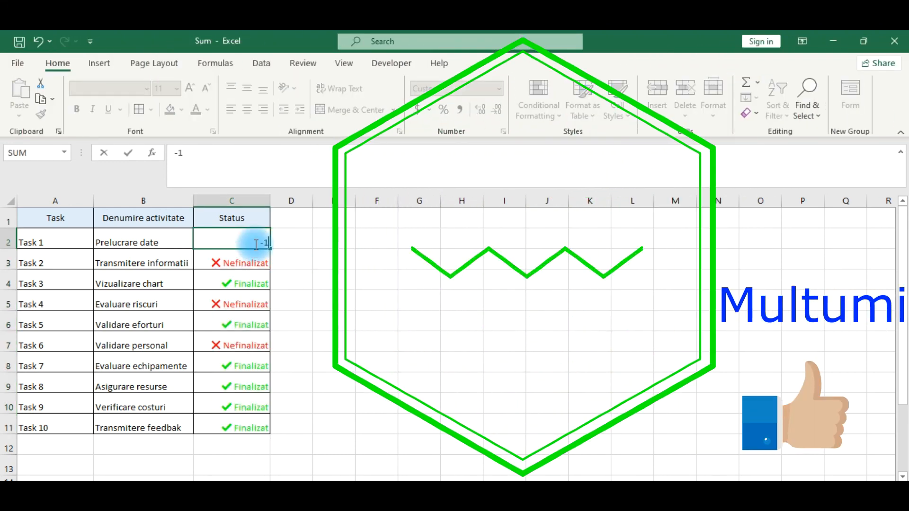
click(242, 301)
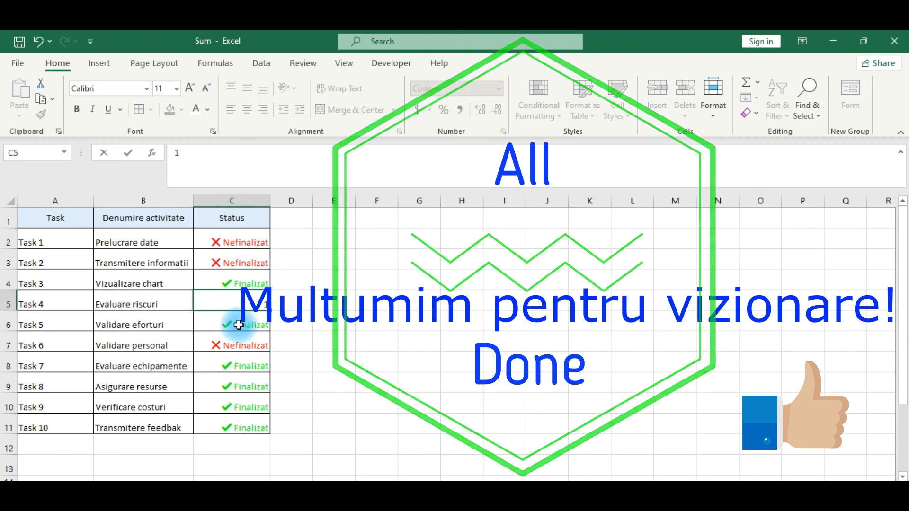
click(230, 346)
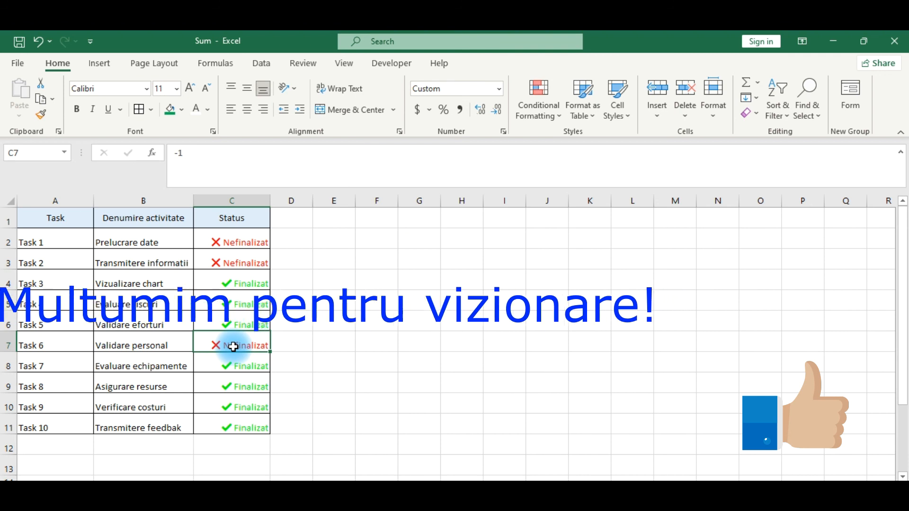